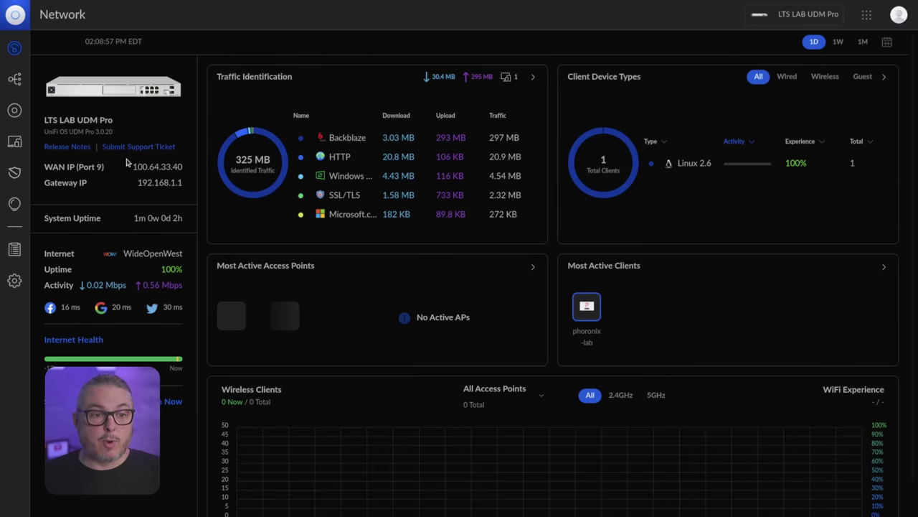
- Open the Teleport & VPN settings and start creating a new VPN server
click(14, 284)
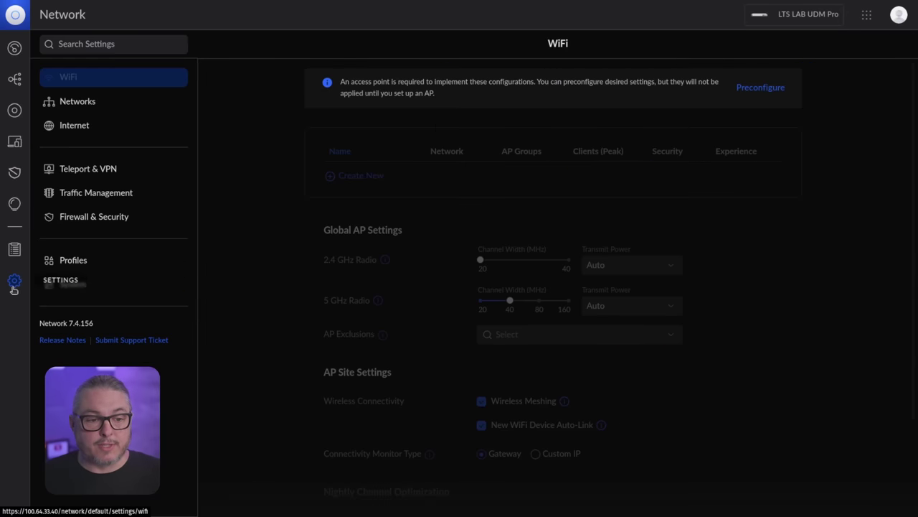
click(102, 175)
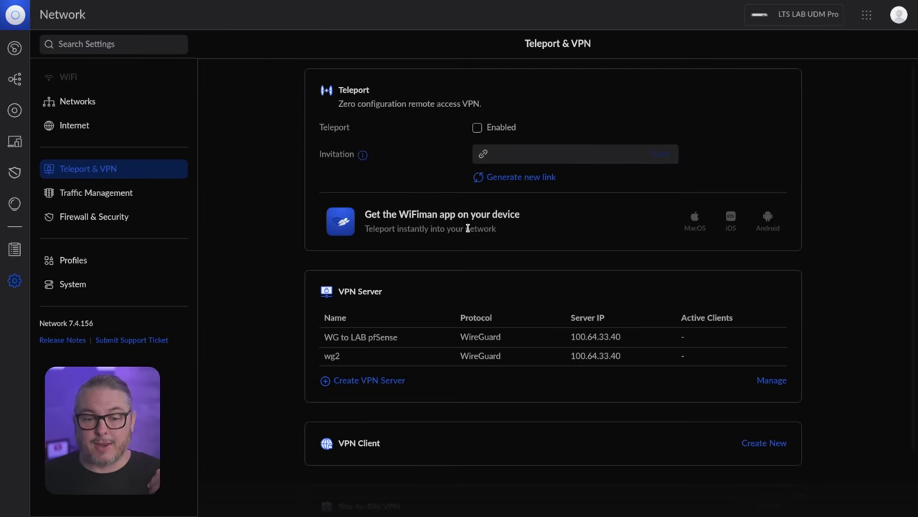
scroll(467, 230, down, 1)
scroll(467, 231, up, 1)
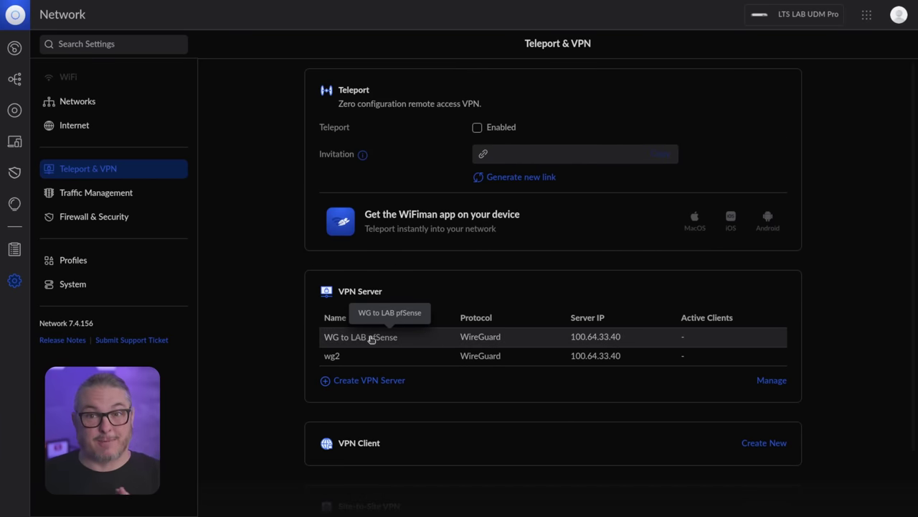
click(361, 382)
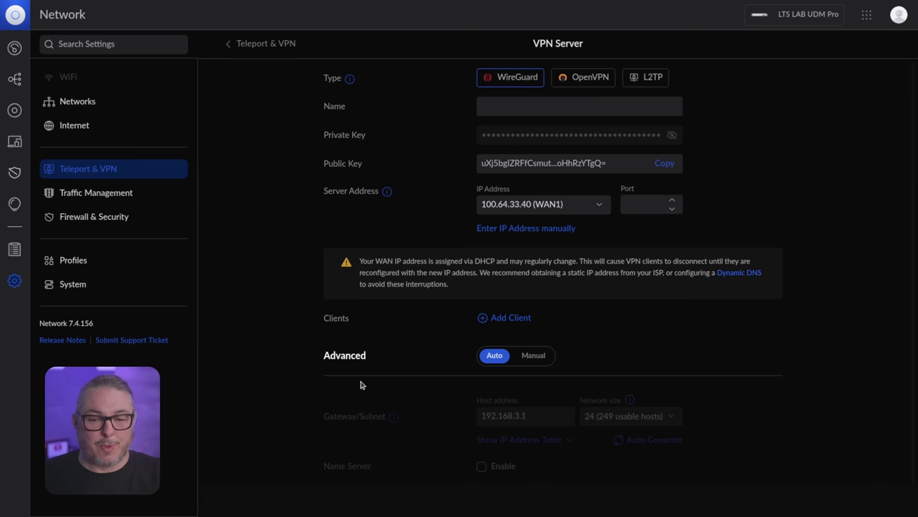
- Set the new VPN server's type to OpenVPN, name it Test OpenVPN and set its port to 5534
click(574, 85)
click(563, 104)
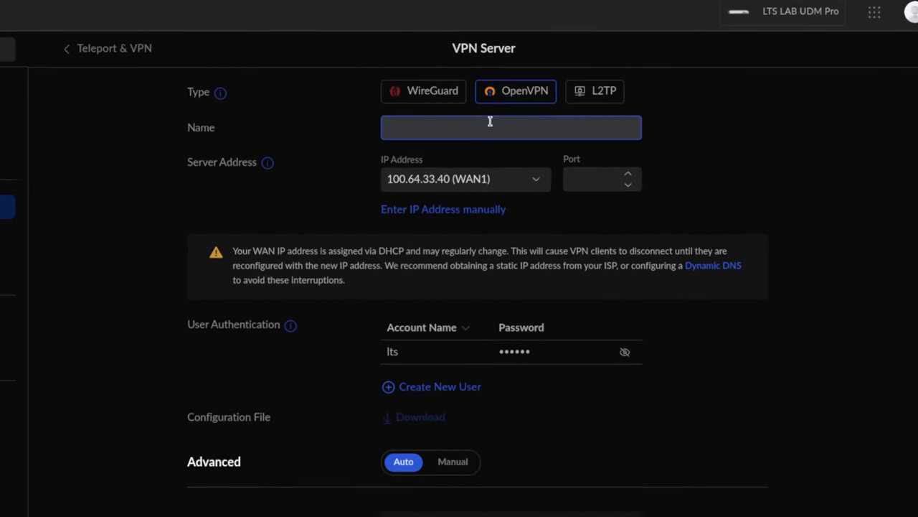
text(Test )
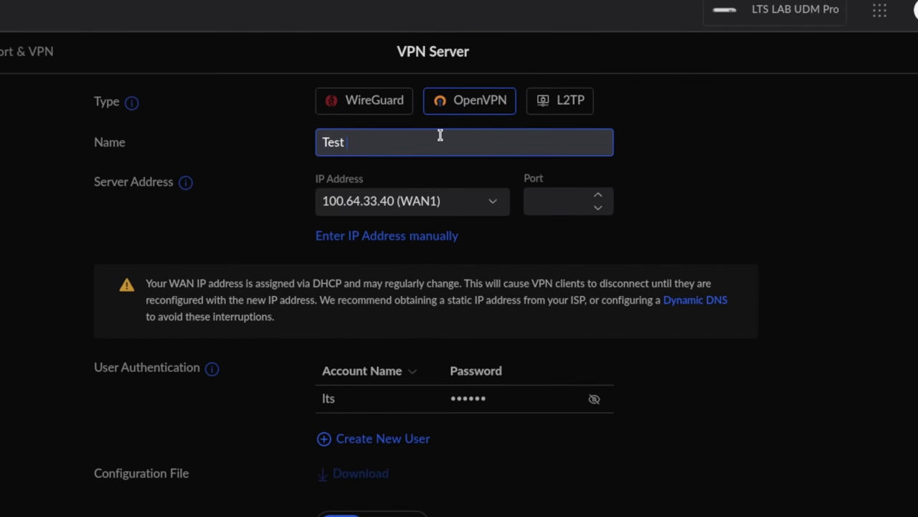
text(OpenVPN)
click(577, 203)
text(5534)
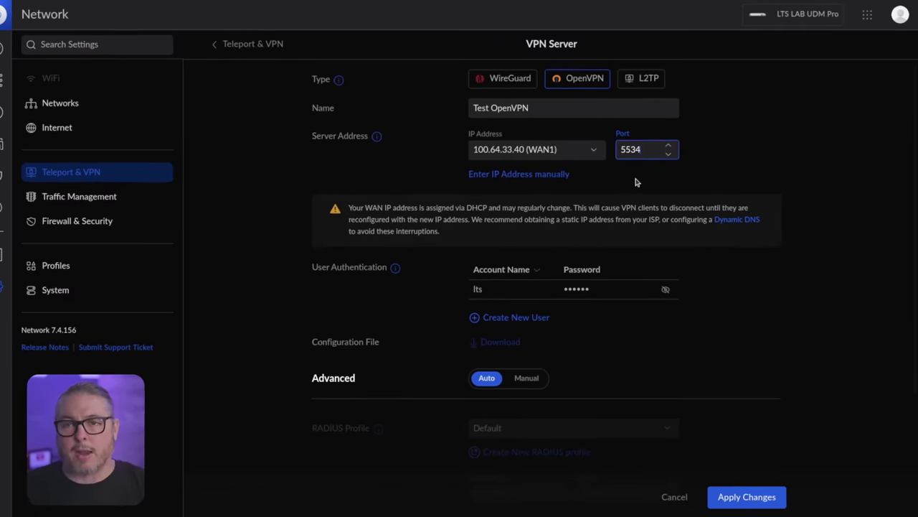
- Switch the server's advanced configuration to manual and auto-generate its gateway subnet until the host address is 192.168.4.1
scroll(636, 182, down, 3)
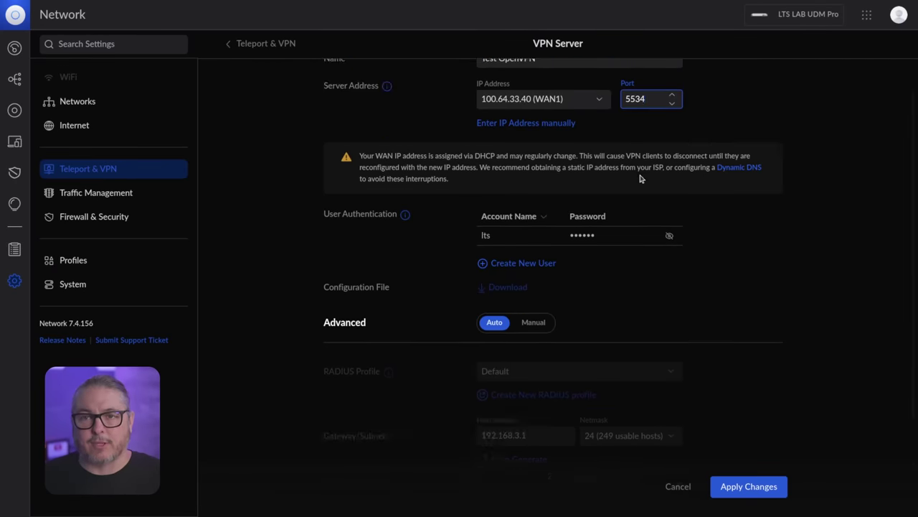
scroll(635, 182, up, 3)
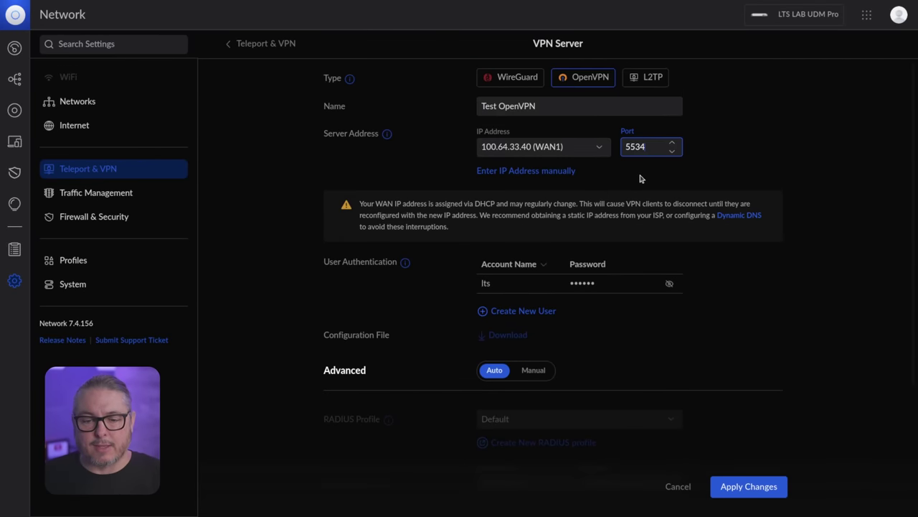
scroll(641, 178, down, 3)
scroll(545, 240, down, 2)
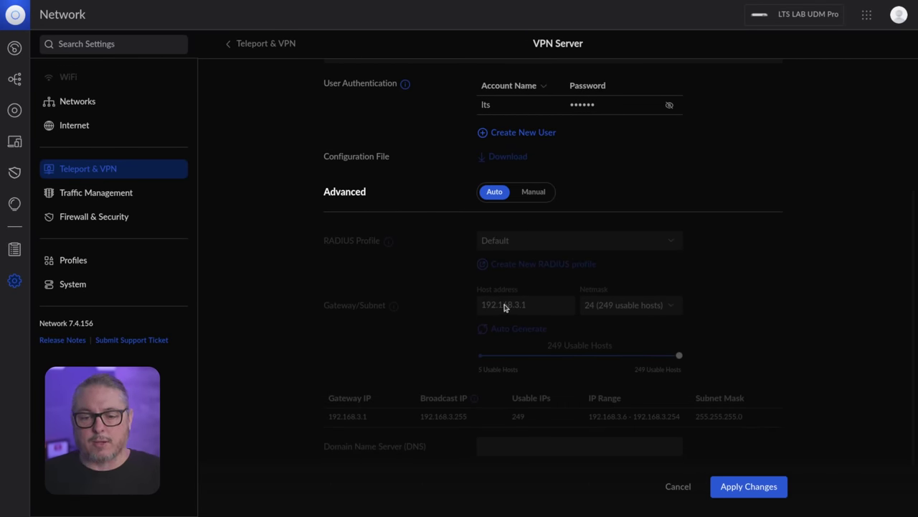
click(535, 194)
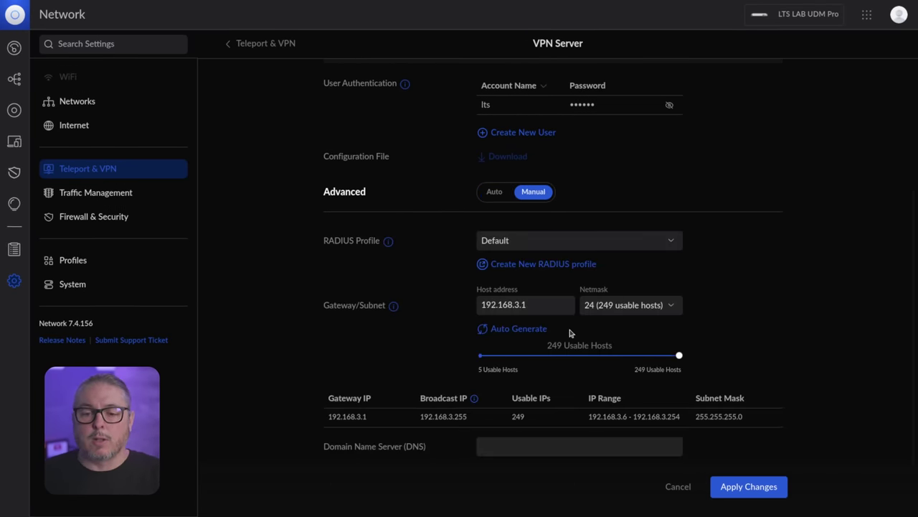
click(524, 330)
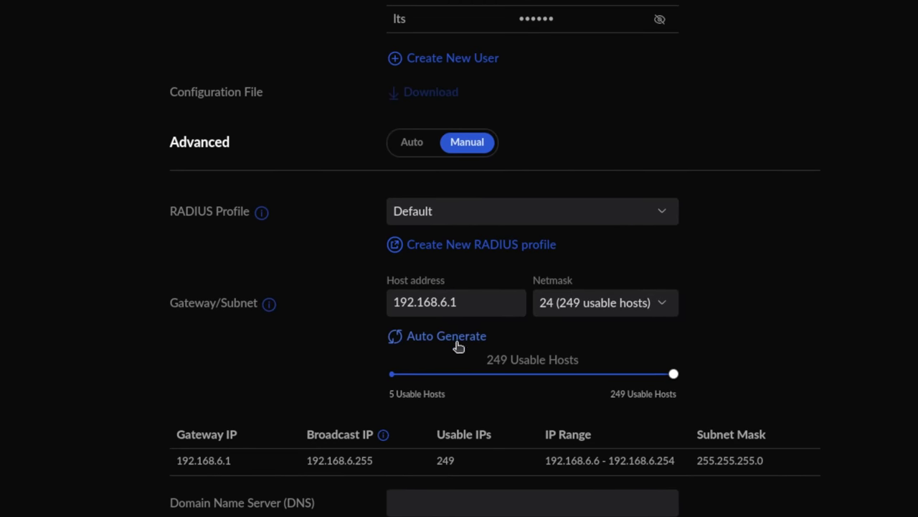
click(457, 343)
click(467, 305)
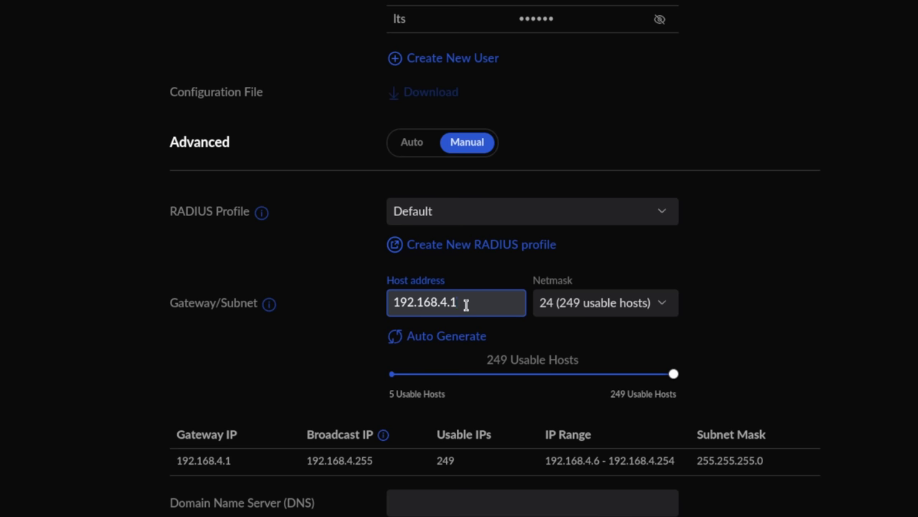
- Review the new OpenVPN server's settings and apply them
click(467, 231)
click(565, 140)
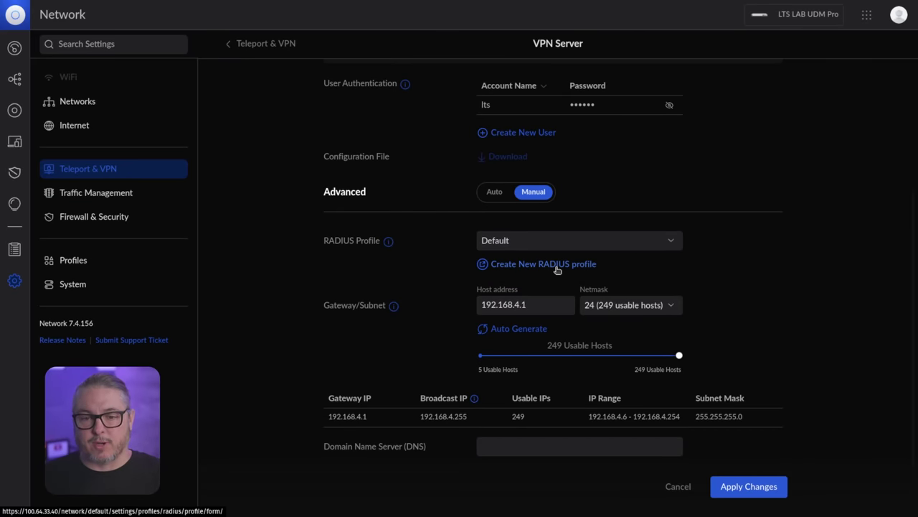
scroll(555, 266, up, 3)
scroll(555, 267, down, 3)
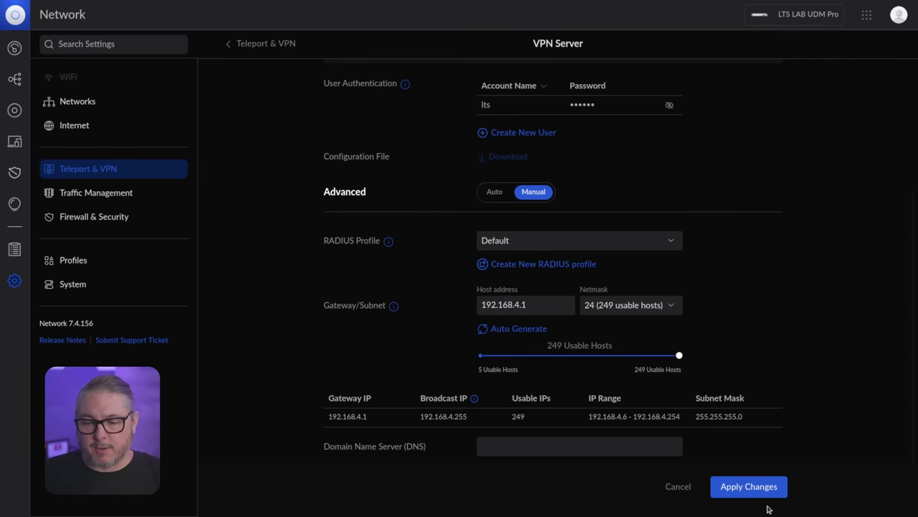
click(747, 496)
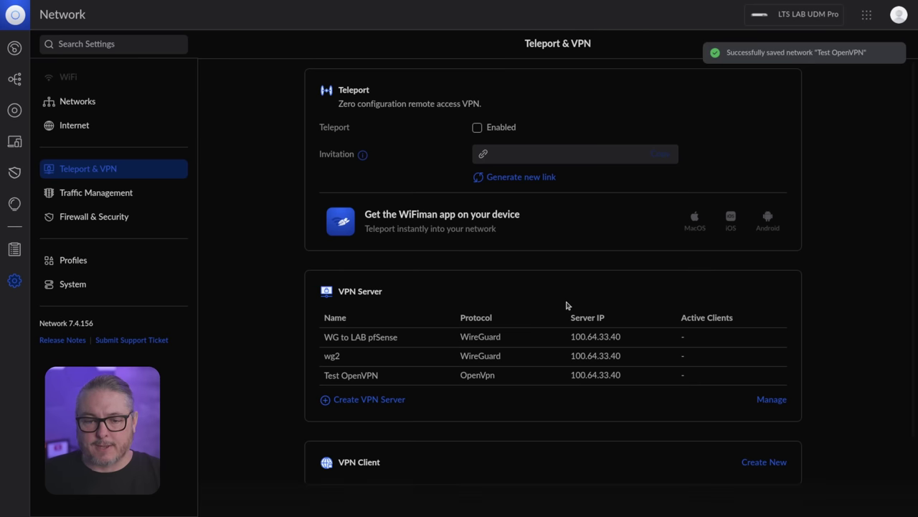
- Check which VPN types are offered for an additional server, and return to the Teleport & VPN overview
click(402, 399)
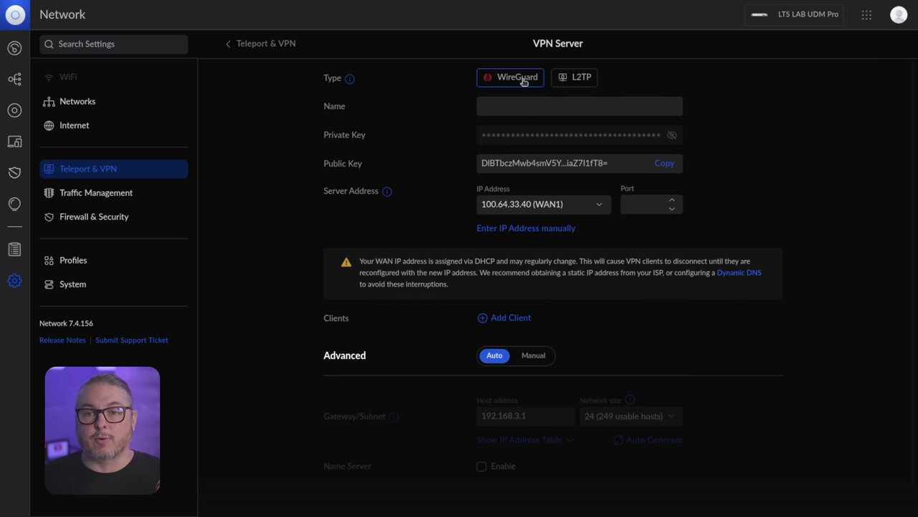
click(75, 173)
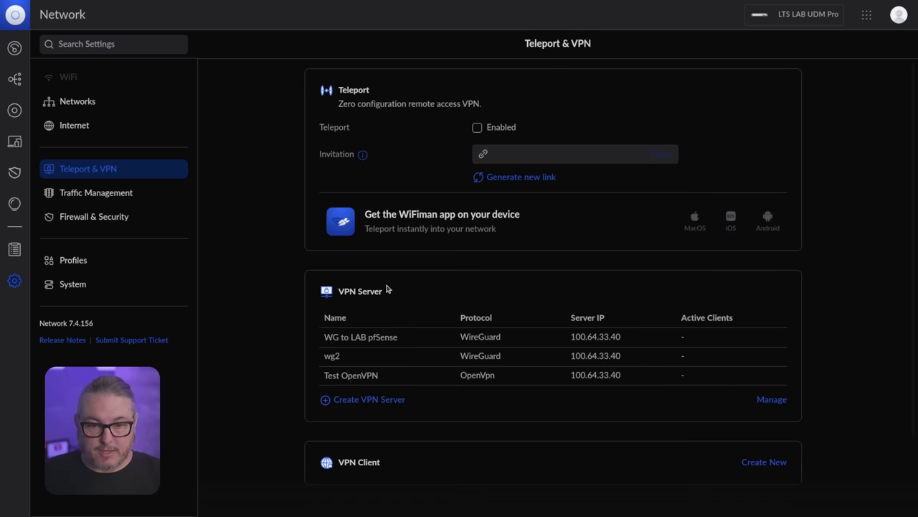
- Open the saved Test OpenVPN server and locate its configuration file download
click(371, 380)
scroll(553, 258, down, 3)
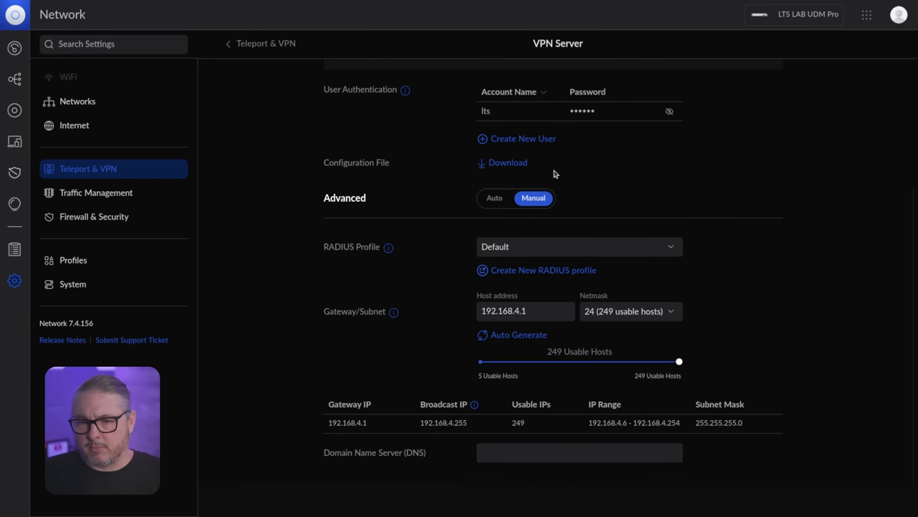
scroll(554, 174, up, 2)
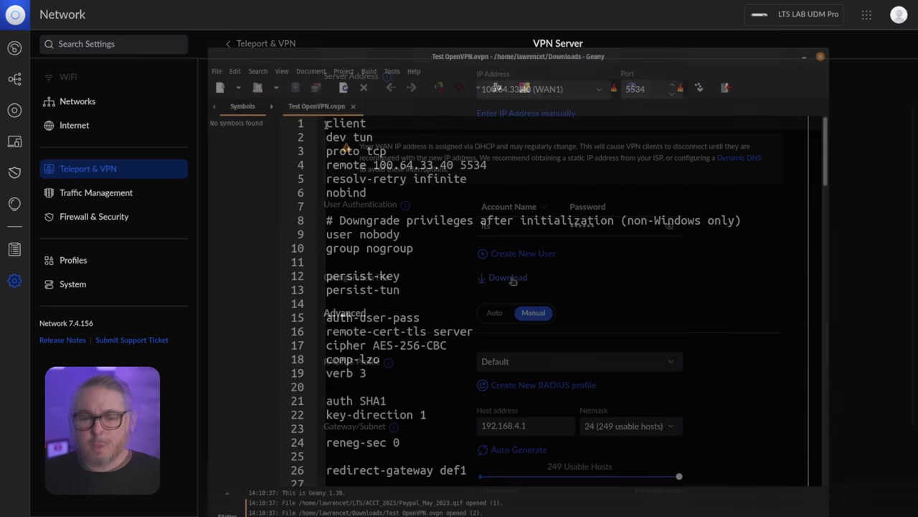
- Examine the opening connection lines of Test OpenVPN.ovpn in Geany and highlight the protocol line
drag(323, 123, 479, 167)
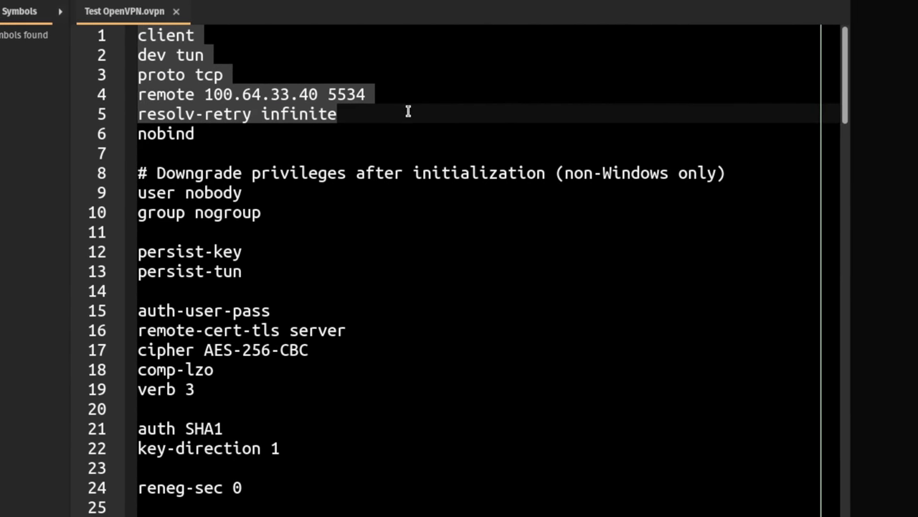
drag(408, 112, 408, 132)
click(163, 74)
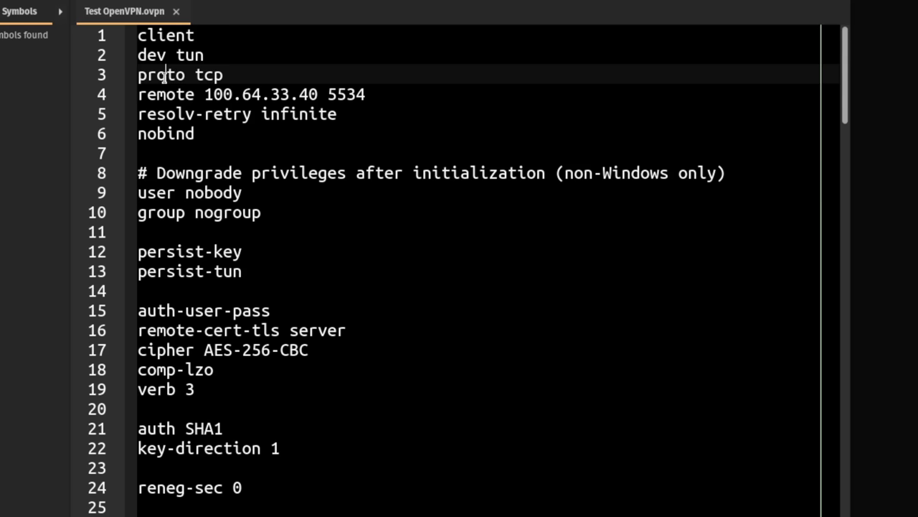
triple_click(164, 75)
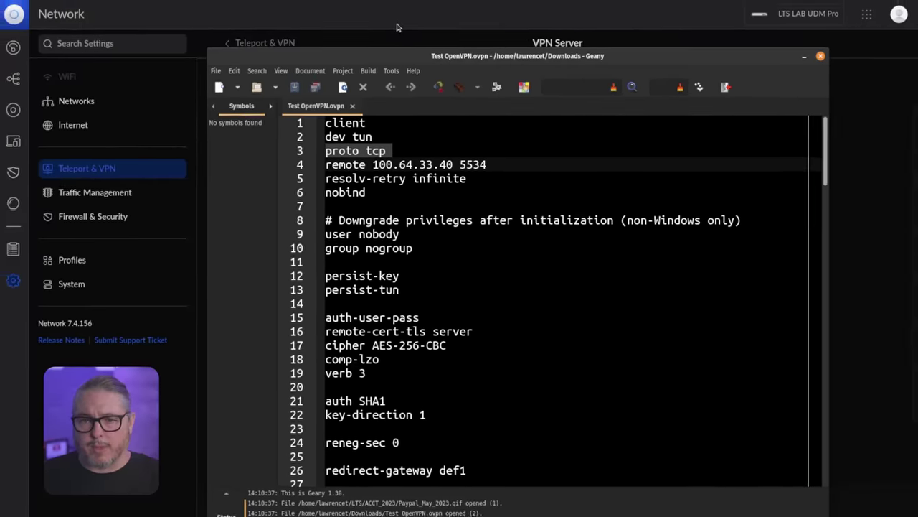
- Switch back to the UniFi Network VPN server page and review the authentication, RADIUS and subnet settings of Test OpenVPN
key(alt+Tab)
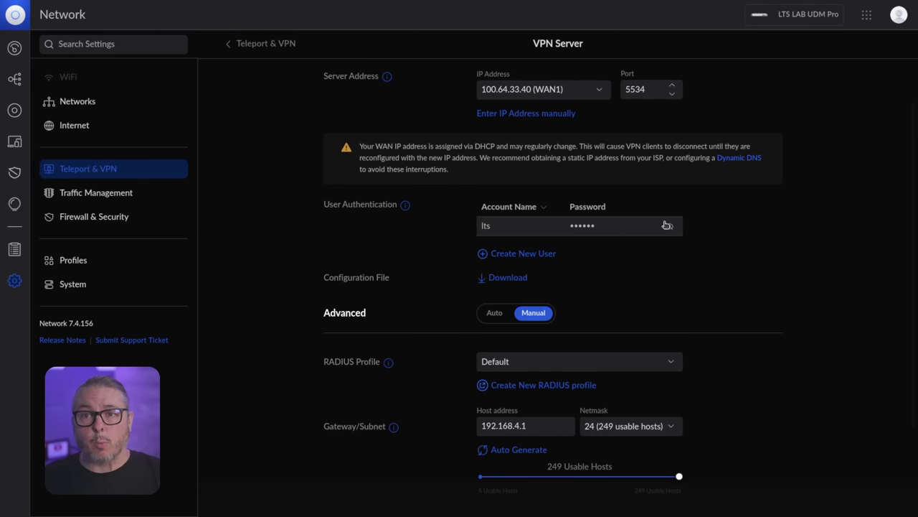
scroll(711, 294, down, 3)
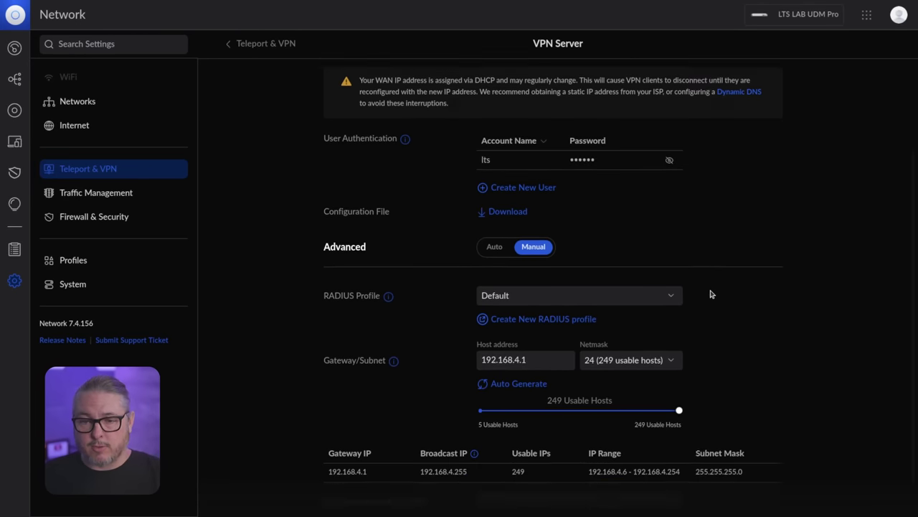
scroll(711, 295, up, 4)
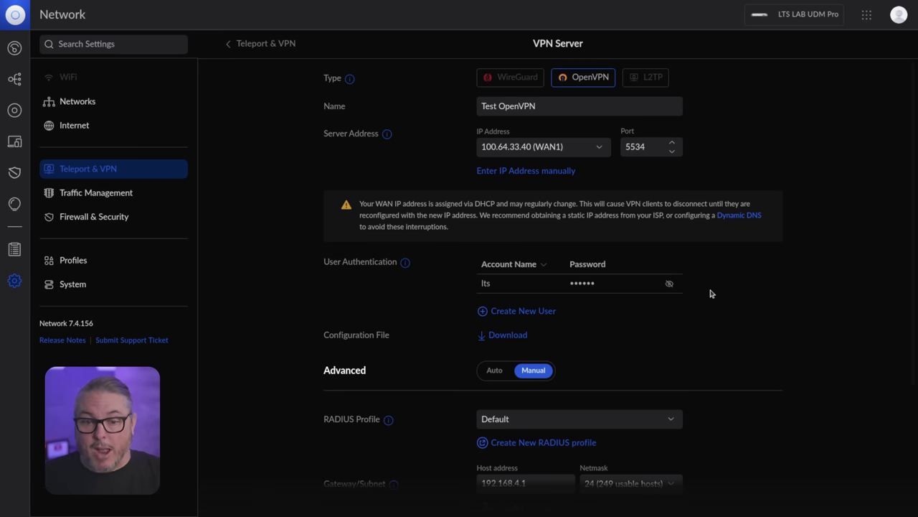
scroll(711, 294, down, 4)
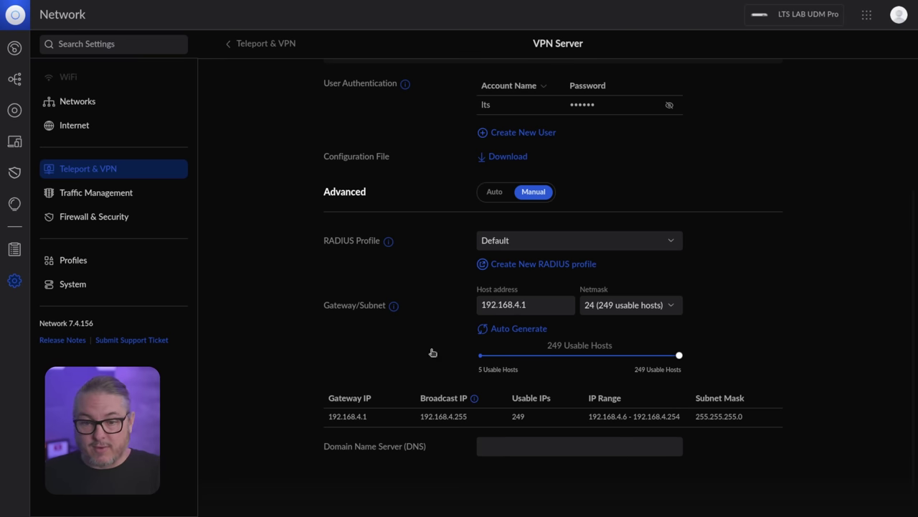
scroll(606, 429, up, 4)
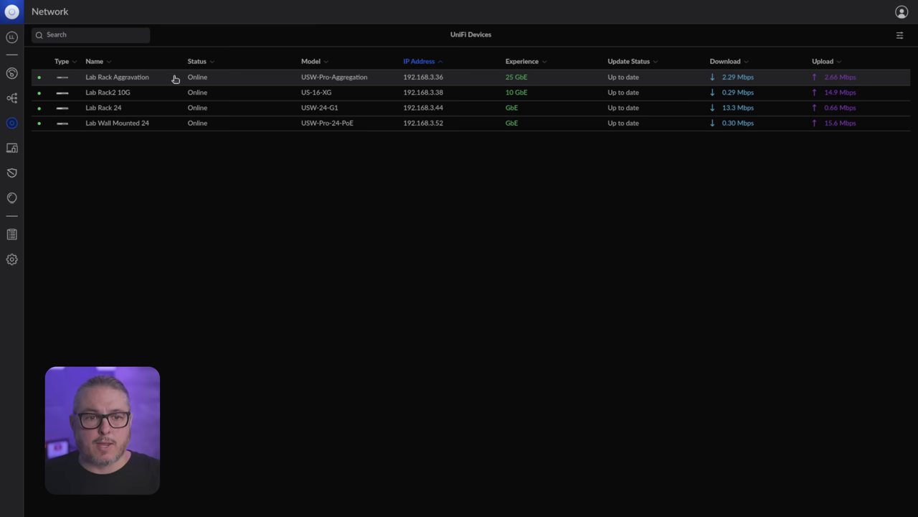
- Open the port manager of the Lab Rack Aggravation switch and show the configuration of port 14
click(174, 78)
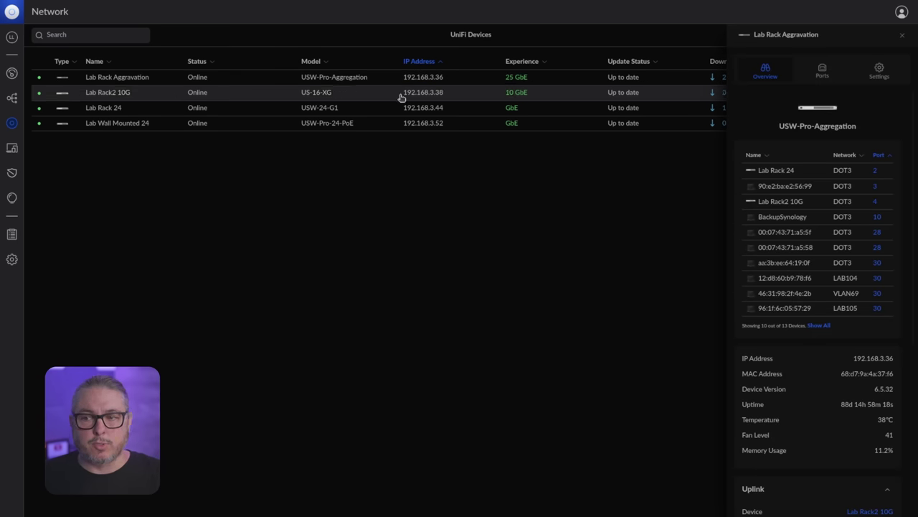
click(821, 72)
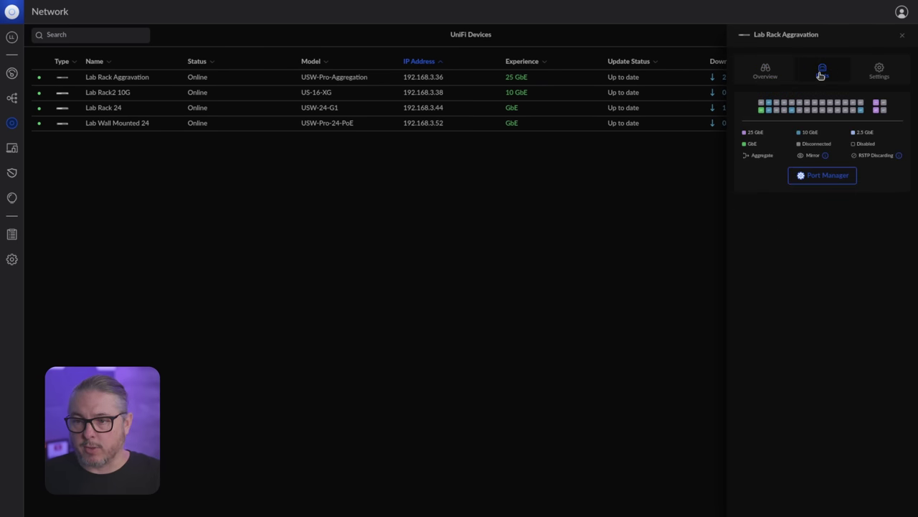
click(805, 175)
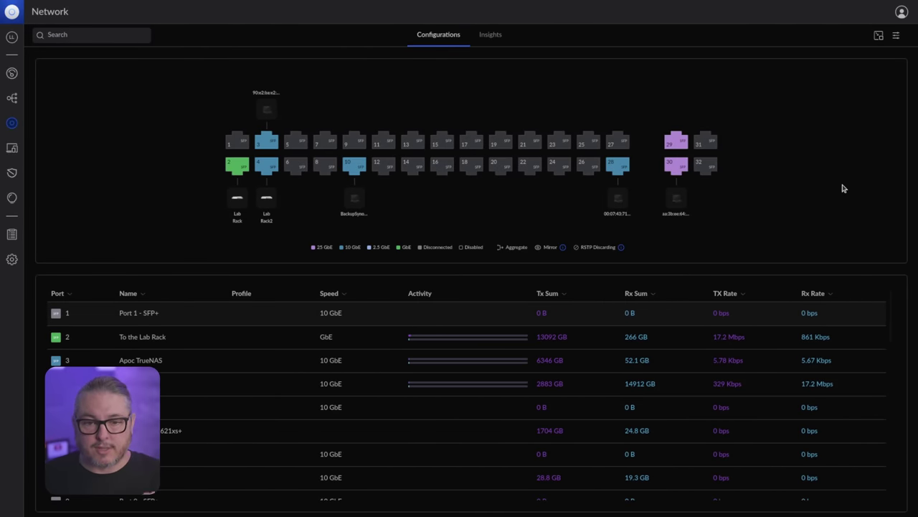
click(414, 176)
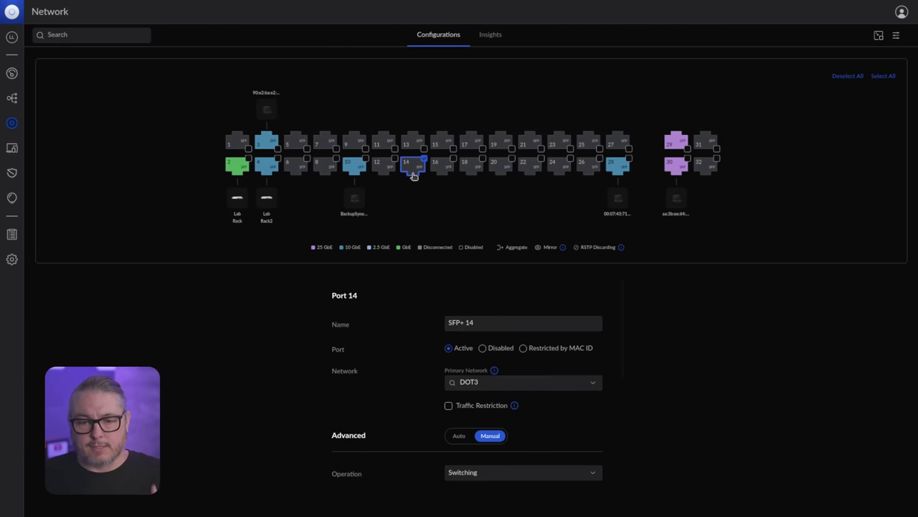
- Review port 14's settings and browse the networks available as its primary network, keeping DOT3 selected
scroll(550, 323, down, 3)
scroll(581, 203, up, 3)
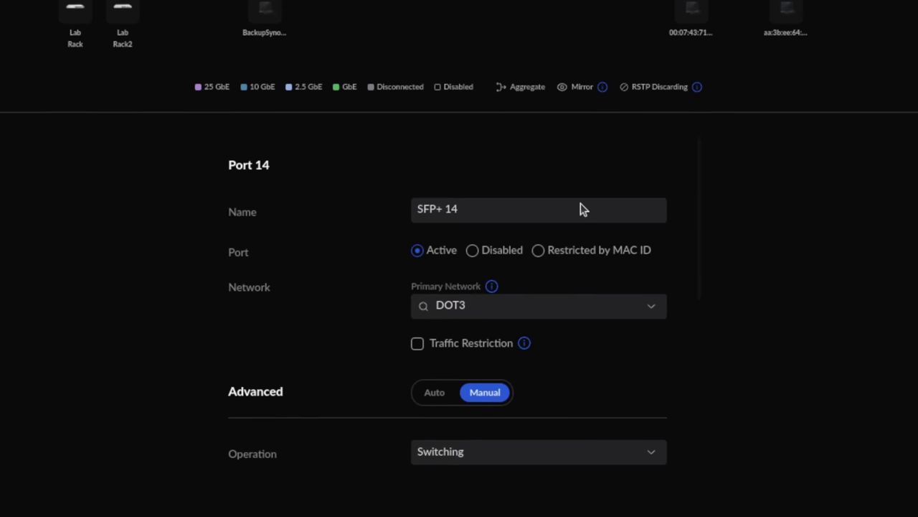
click(496, 301)
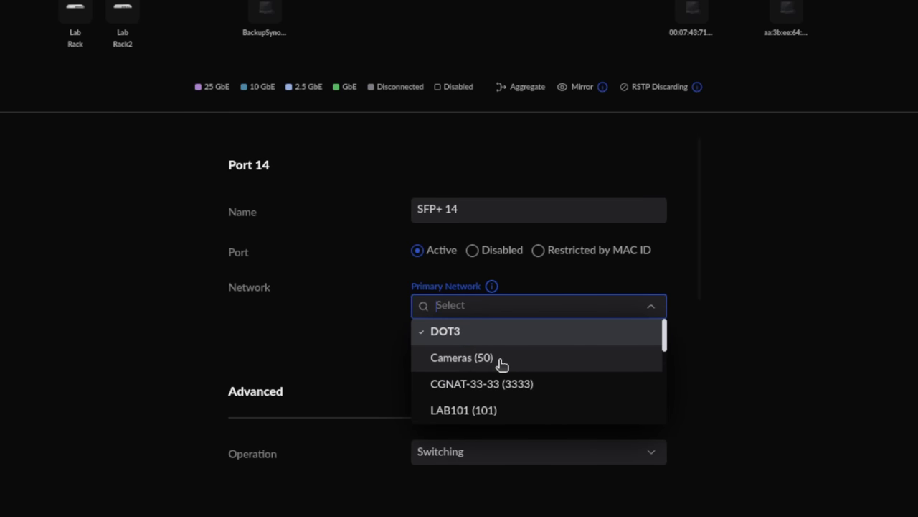
scroll(502, 364, down, 5)
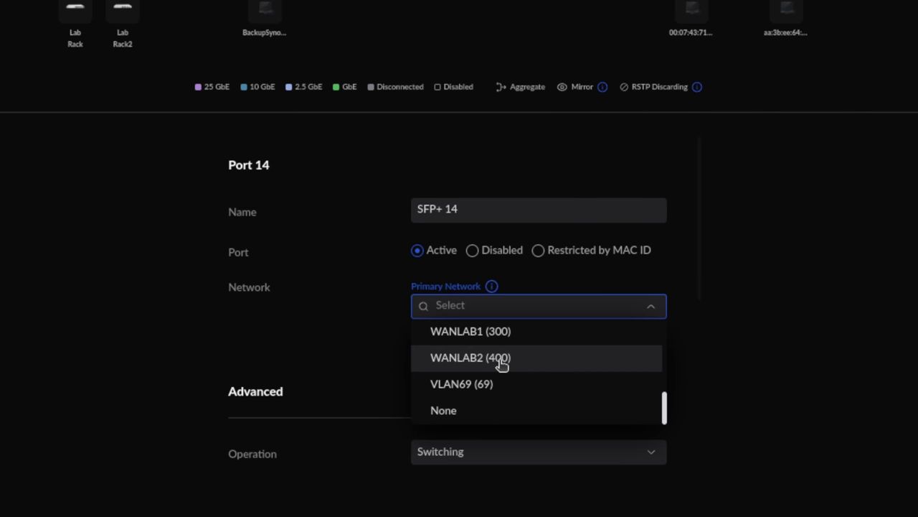
scroll(502, 364, up, 5)
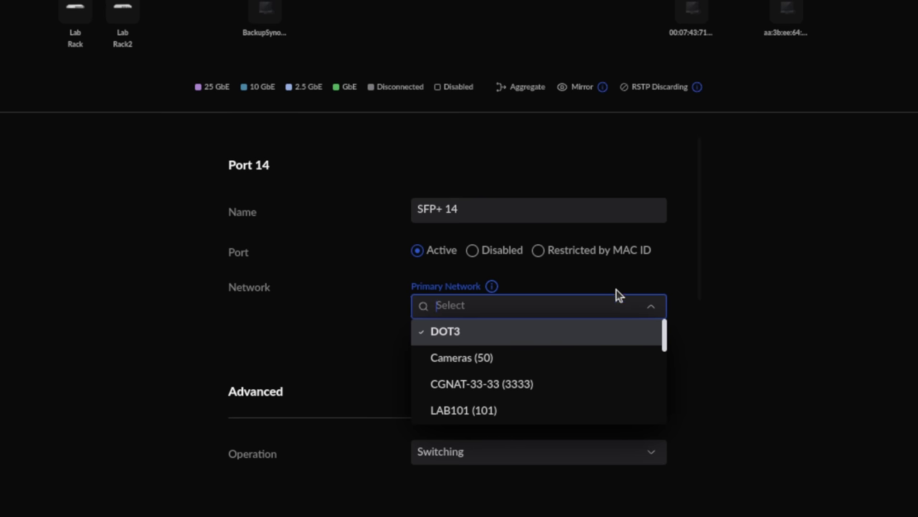
click(678, 293)
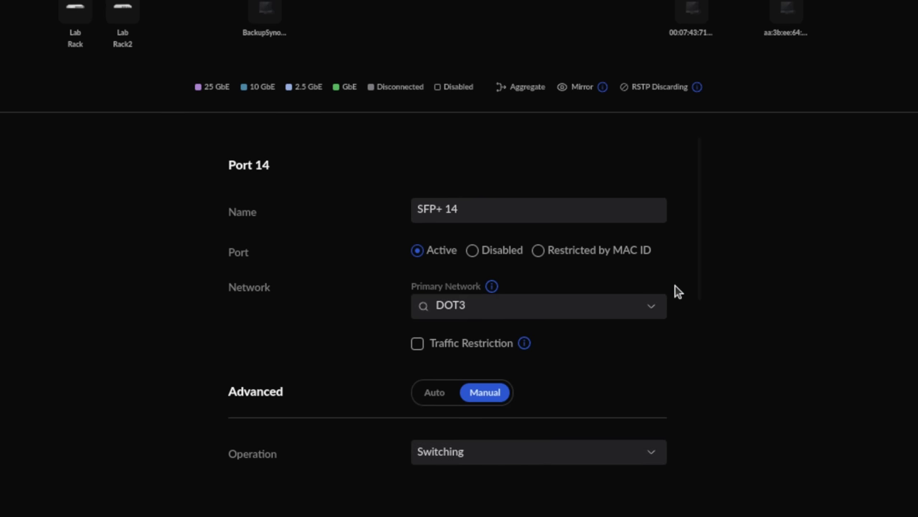
click(536, 307)
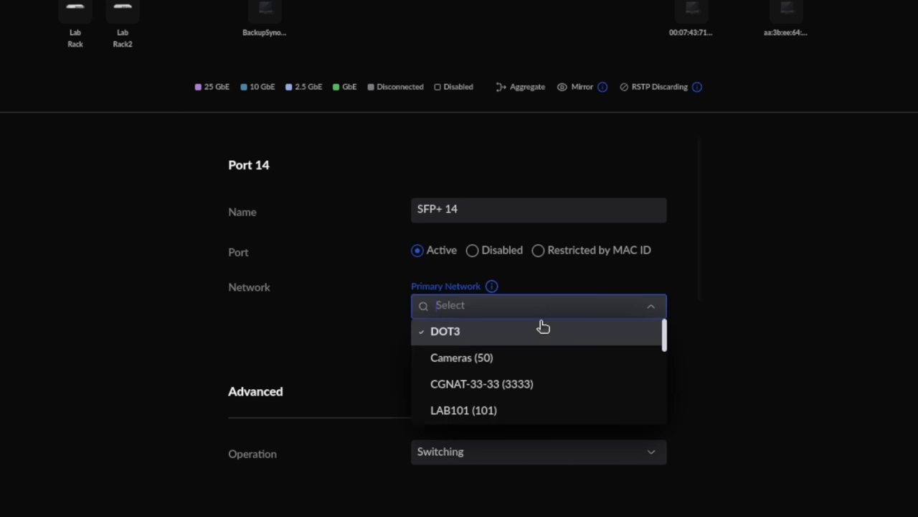
scroll(544, 327, down, 3)
scroll(535, 363, up, 3)
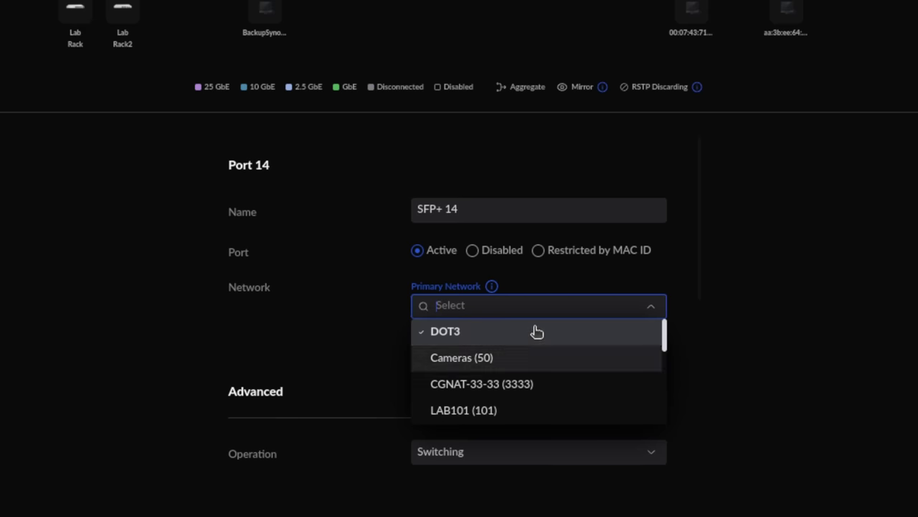
click(601, 274)
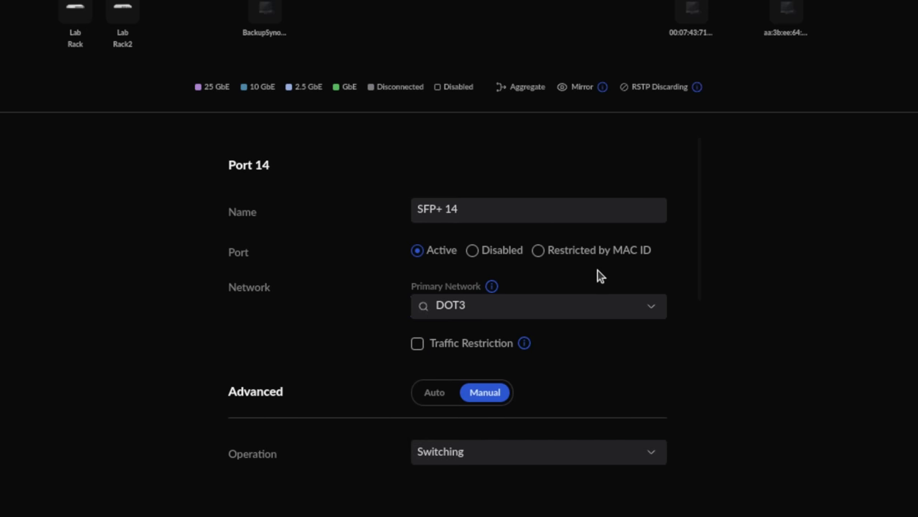
- Enable traffic restriction on port 14 and add CGNAT-33-33 (3333), LAB102 (102) and Cameras (50) to the blocked networks
click(468, 351)
scroll(447, 352, down, 4)
scroll(449, 353, up, 3)
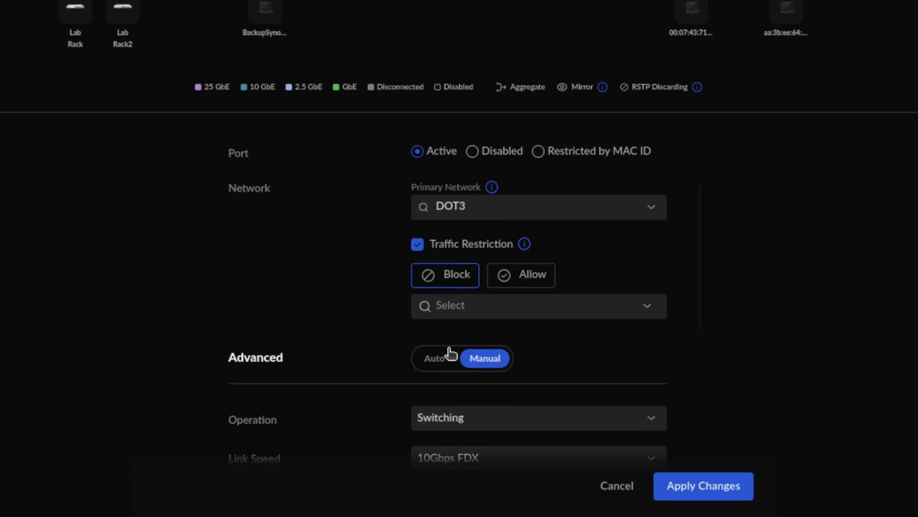
click(472, 311)
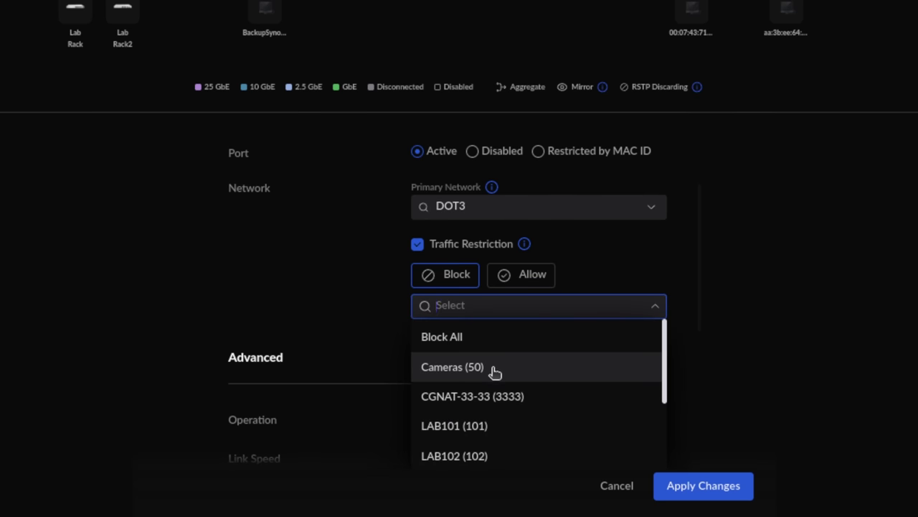
click(505, 403)
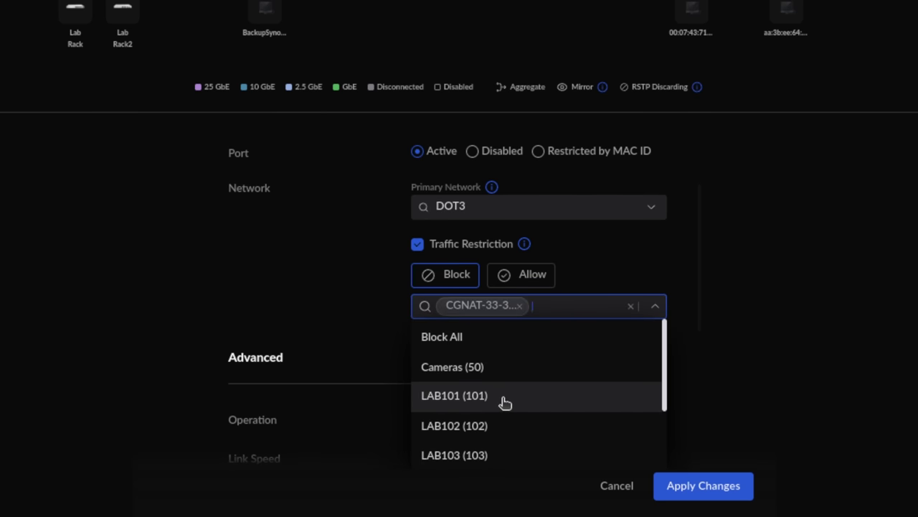
click(486, 426)
click(486, 396)
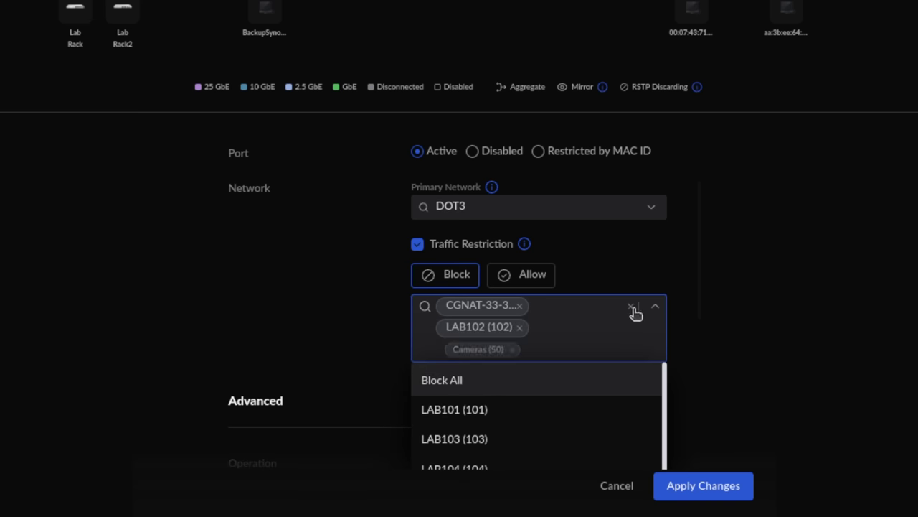